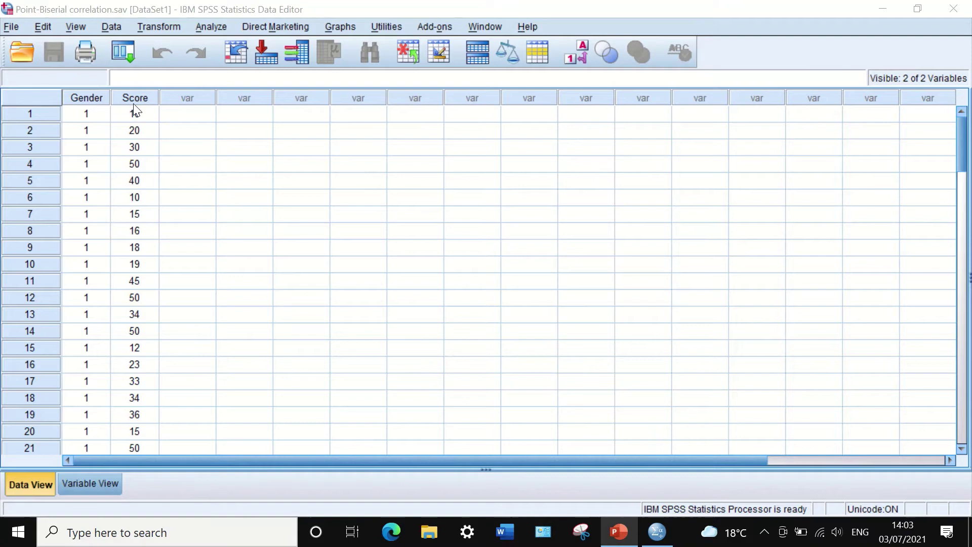
# - Check Gender's value labels in Variable View, then return to the Gender and Score data
pyautogui.scroll(-19, 93, 109)
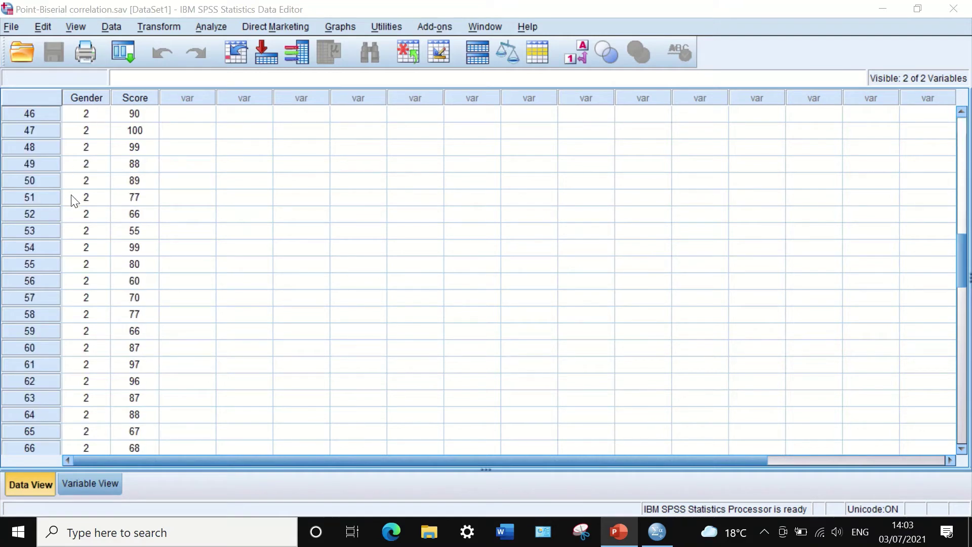
pyautogui.scroll(19, 73, 210)
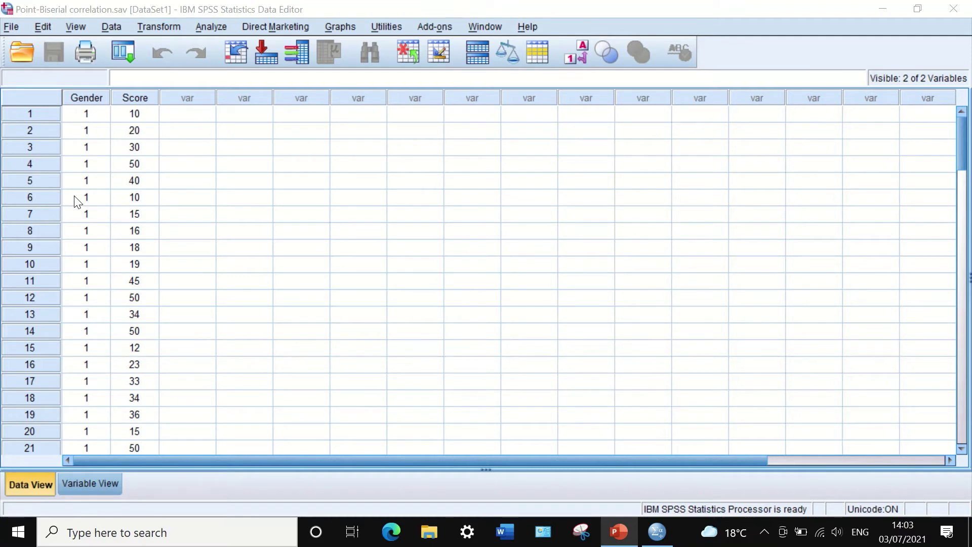
pyautogui.click(99, 485)
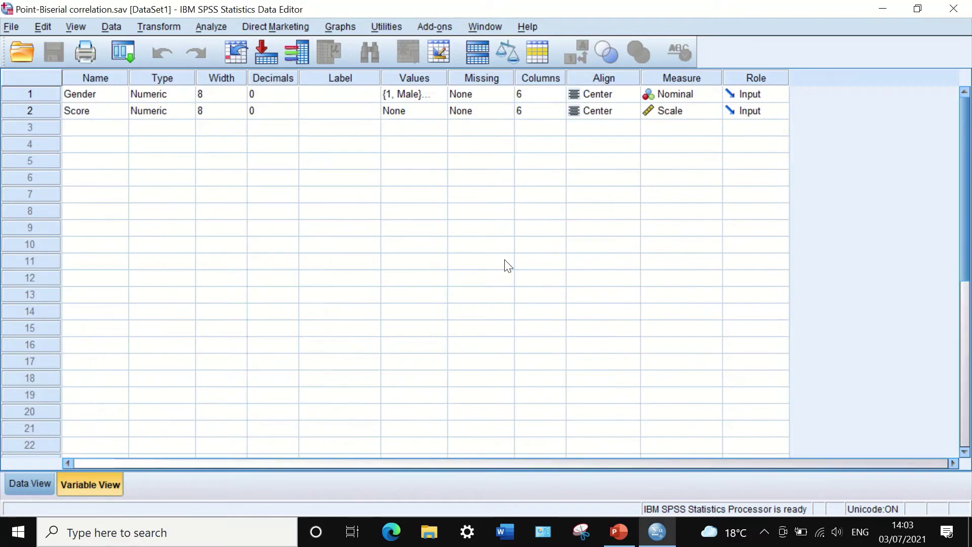
pyautogui.click(419, 89)
pyautogui.click(438, 95)
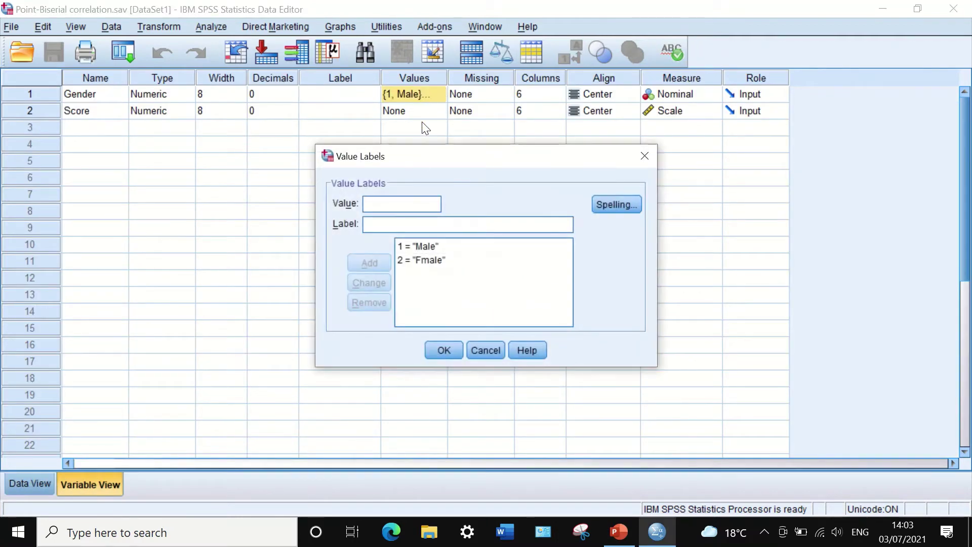
pyautogui.click(448, 355)
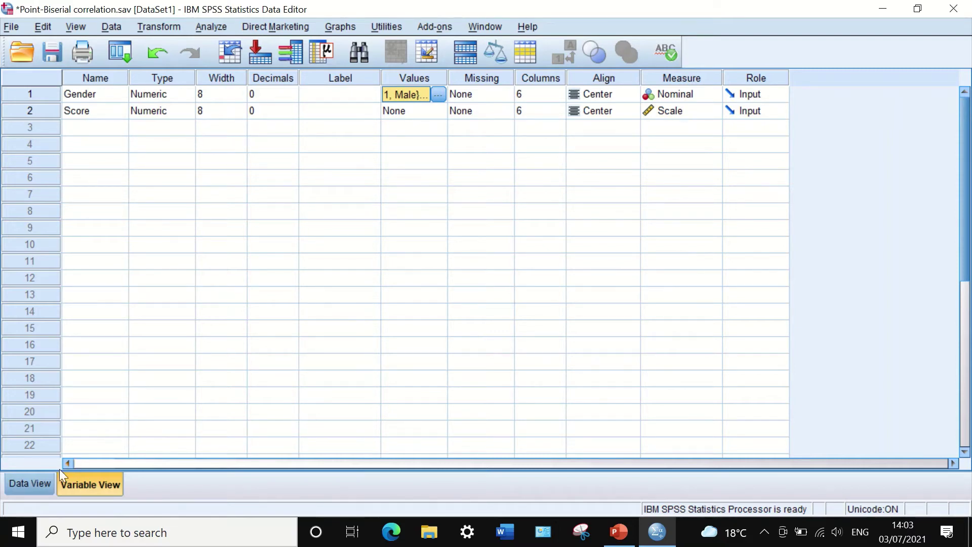
pyautogui.click(30, 484)
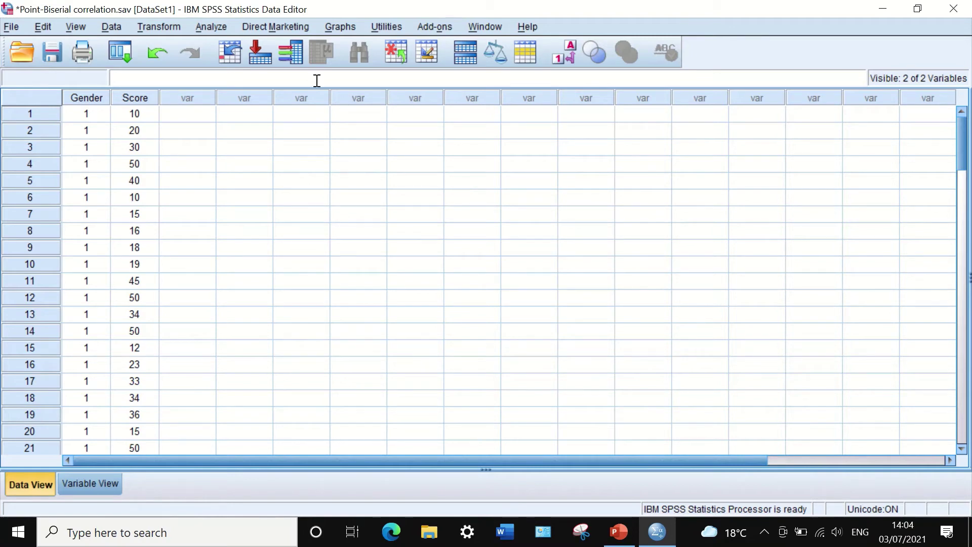
# - Open Bivariate Correlations and add Gender and Score to the Variables list
pyautogui.click(216, 26)
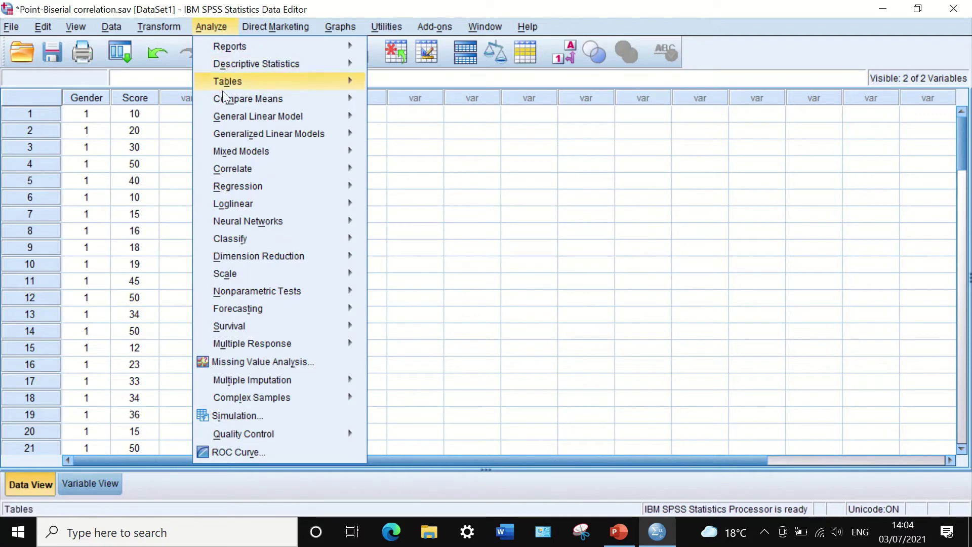
pyautogui.moveTo(244, 221)
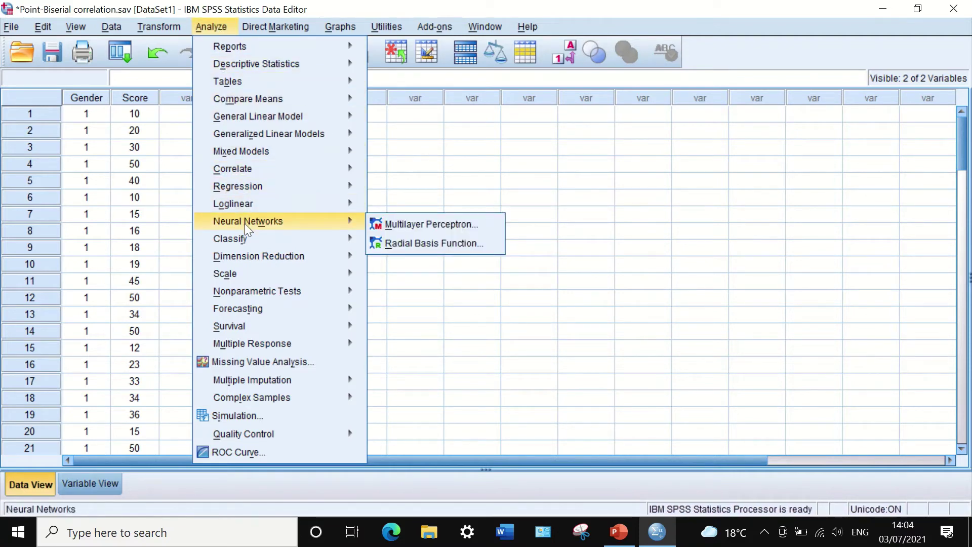
pyautogui.moveTo(256, 173)
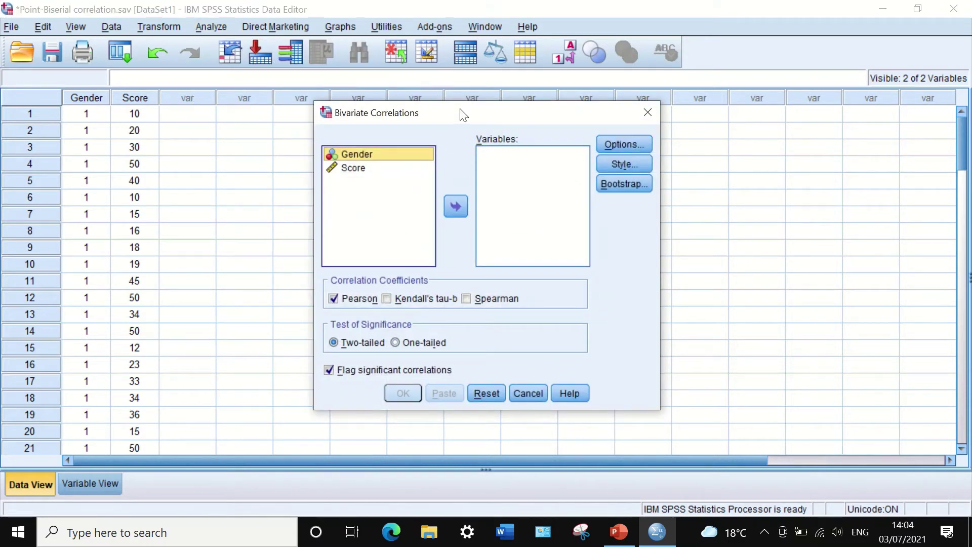
pyautogui.moveTo(462, 112); pyautogui.dragTo(415, 91)
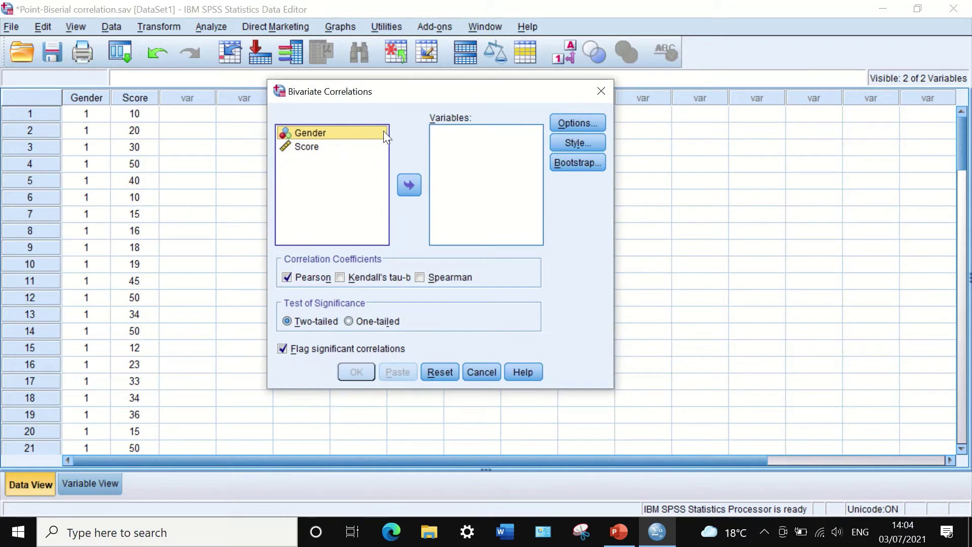
pyautogui.moveTo(384, 134); pyautogui.dragTo(489, 145)
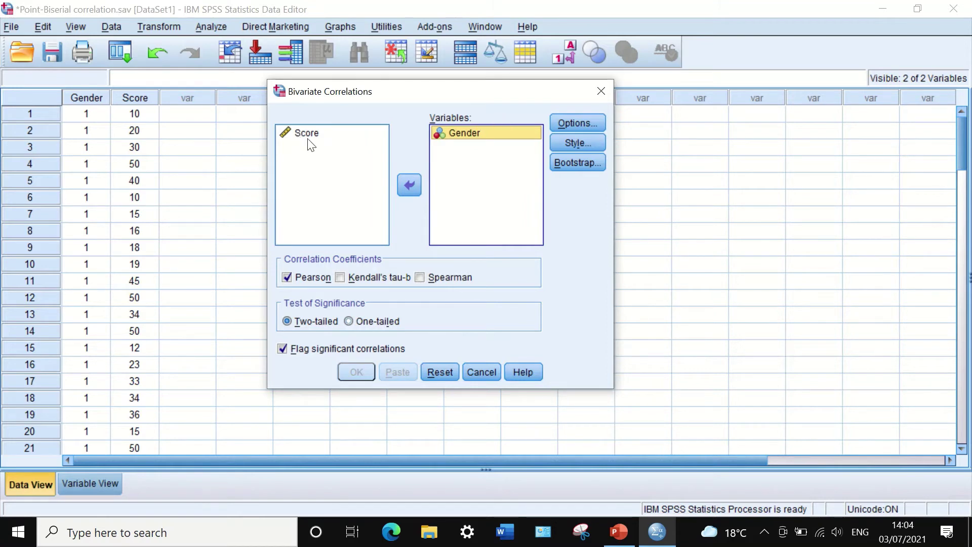
pyautogui.moveTo(310, 145); pyautogui.dragTo(479, 167)
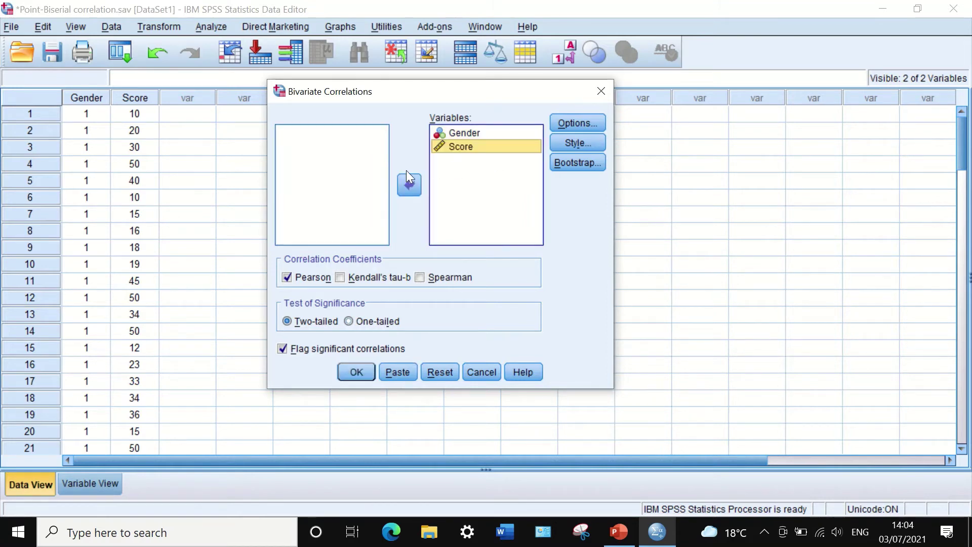
# - Turn on means and standard deviations in Options and run the correlation
pyautogui.click(588, 125)
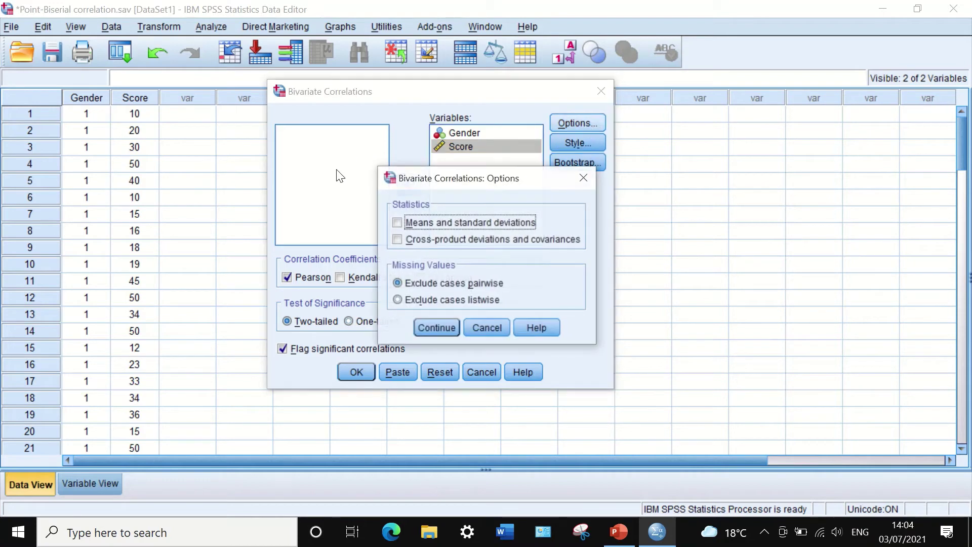
pyautogui.click(397, 222)
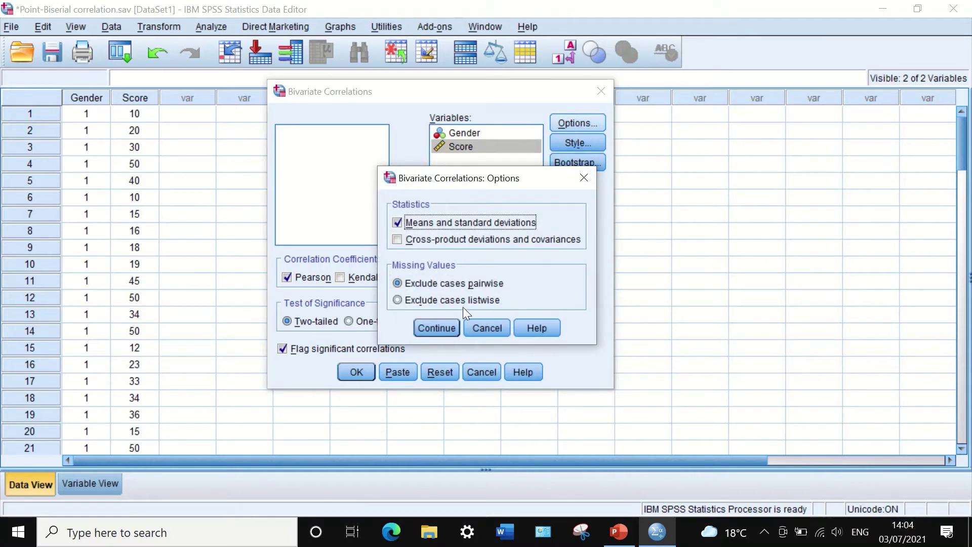
pyautogui.click(433, 329)
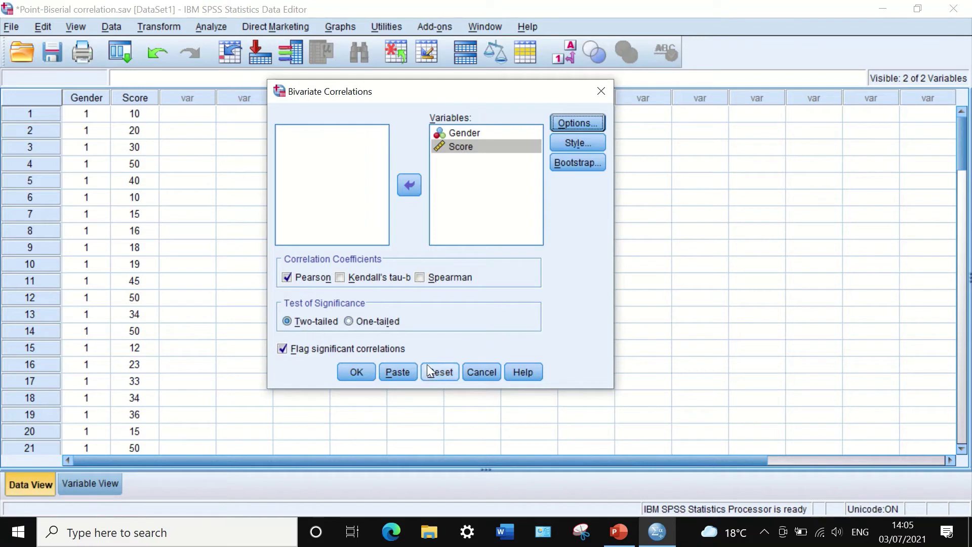
pyautogui.click(354, 370)
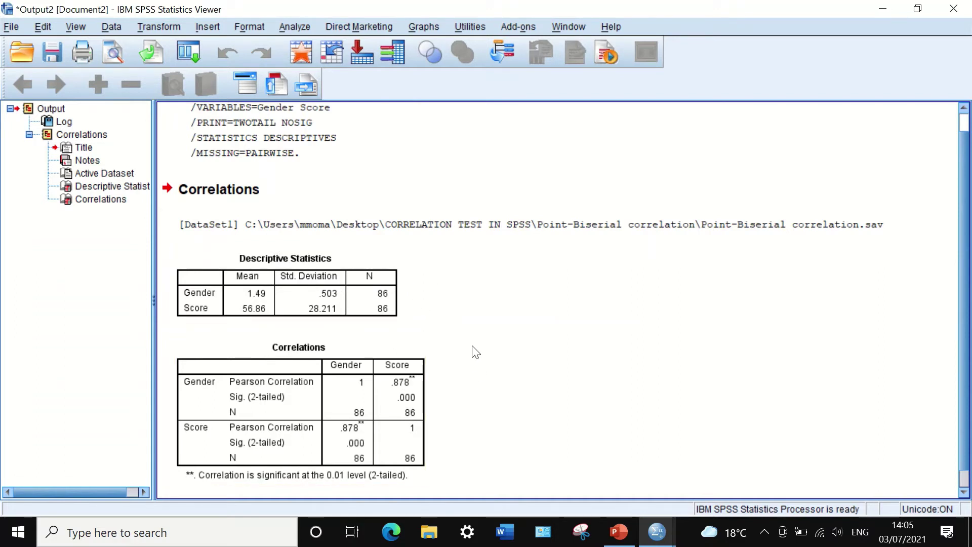
# - Scroll through the Descriptive Statistics and Correlations tables showing r = .878 for Gender and Score
pyautogui.scroll(-1, 473, 351)
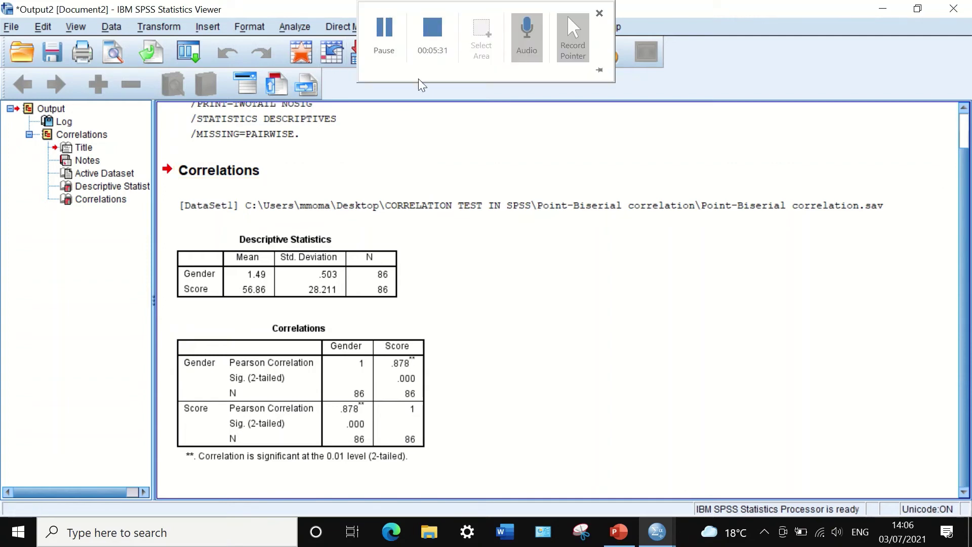
# - Define a Simple Scatterplot with Gender on the X axis and Score on the Y axis
pyautogui.click(424, 27)
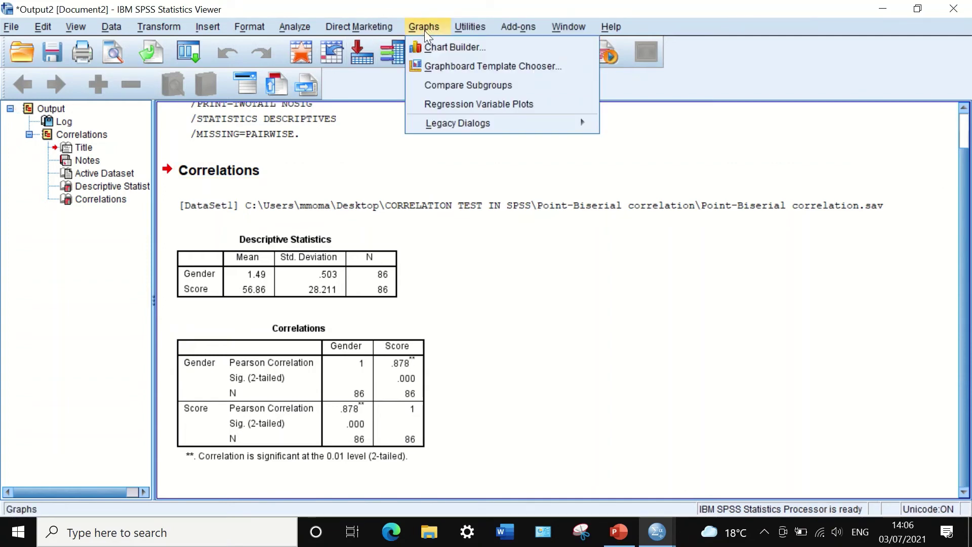
pyautogui.moveTo(447, 122)
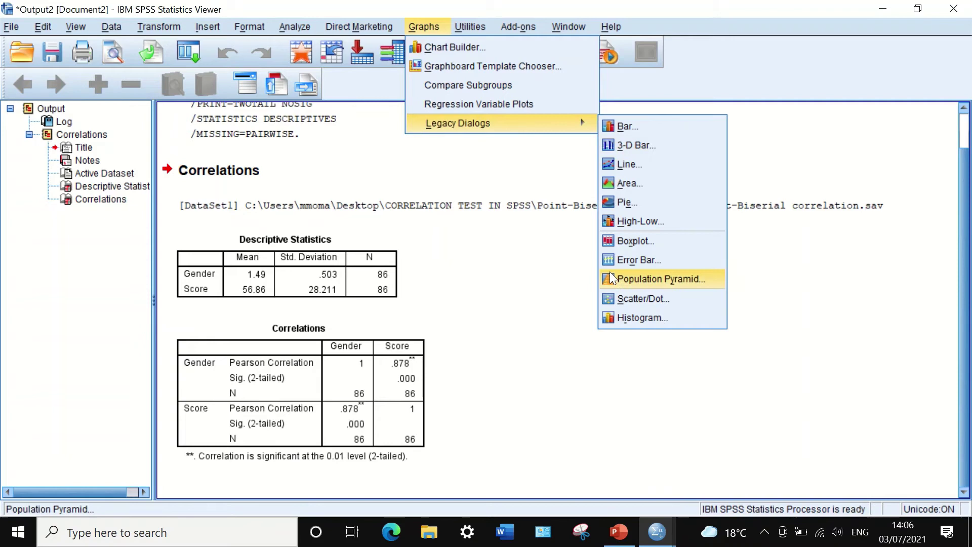
pyautogui.click(619, 297)
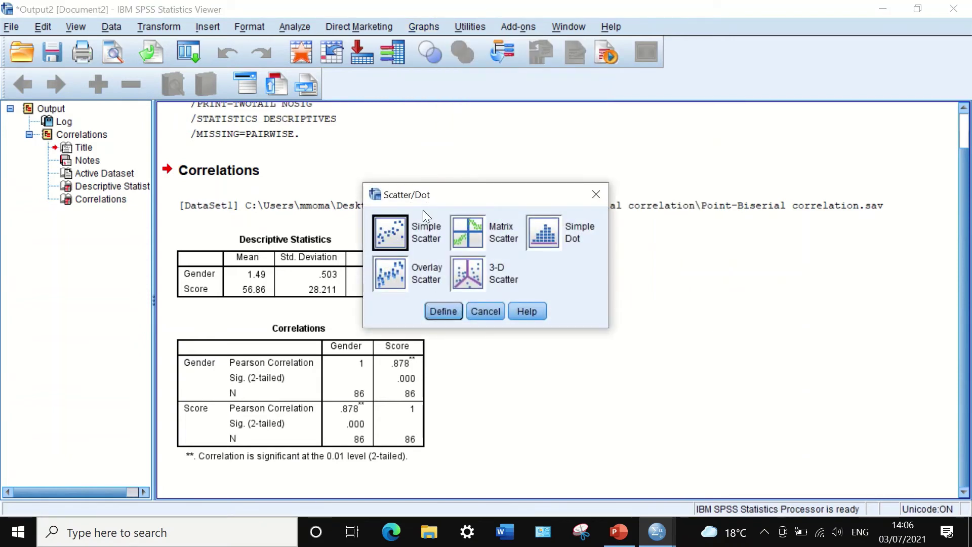
pyautogui.click(446, 312)
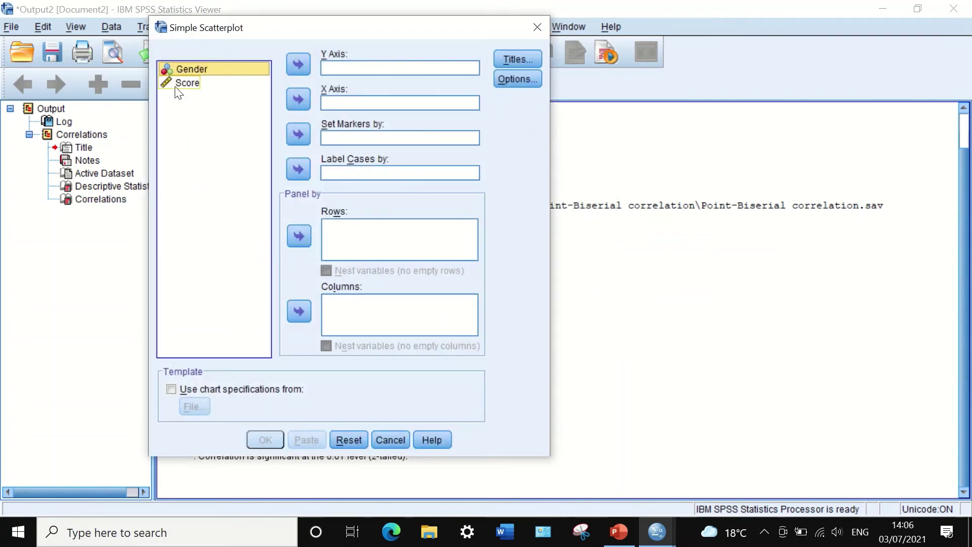
pyautogui.moveTo(179, 72); pyautogui.dragTo(378, 65)
pyautogui.moveTo(198, 68); pyautogui.dragTo(319, 66)
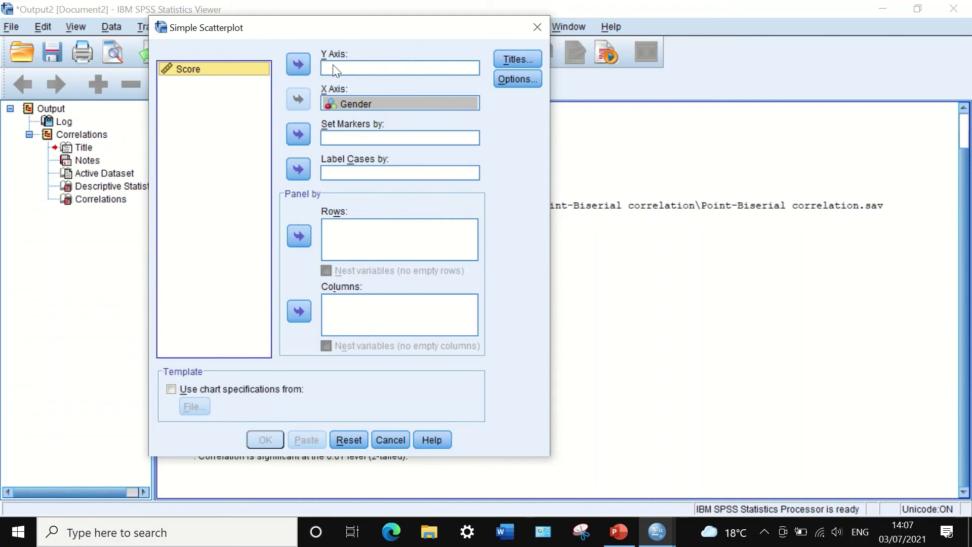
pyautogui.click(305, 68)
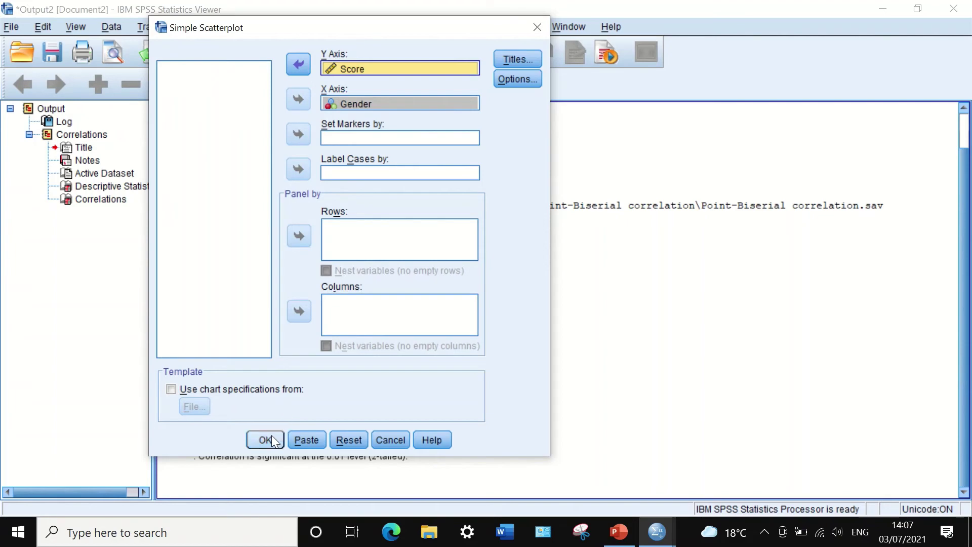
# - Generate the Score-by-Gender scatterplot, review it in the output, and select the chart
pyautogui.click(265, 442)
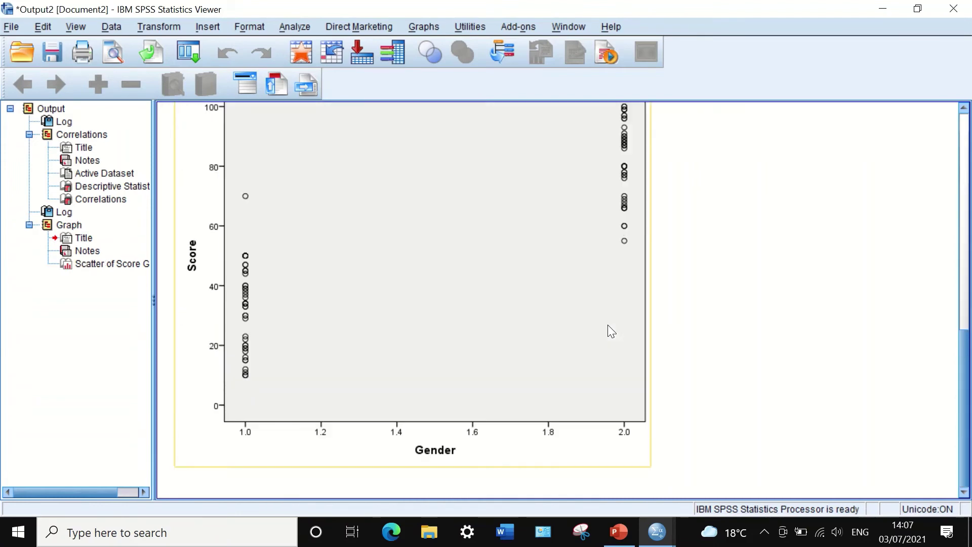
pyautogui.scroll(-3, 607, 329)
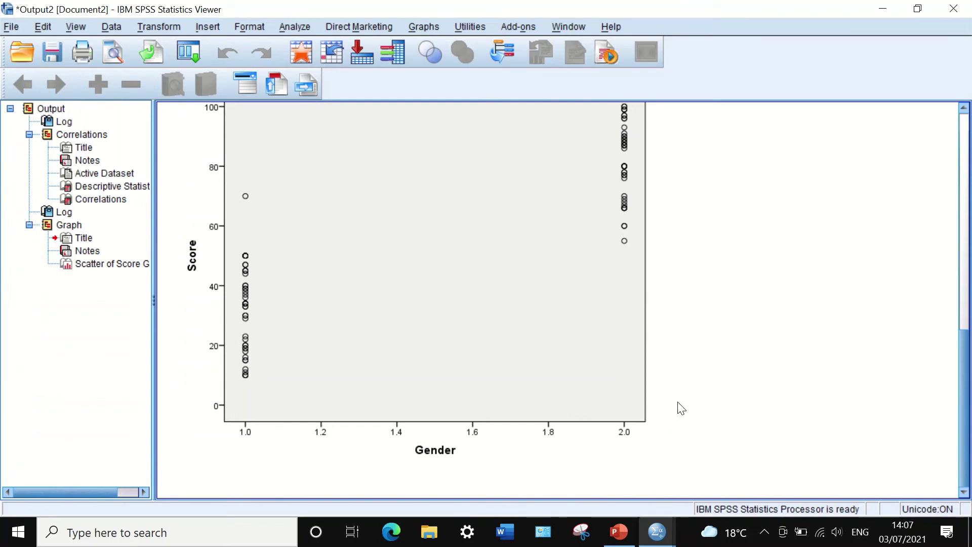
pyautogui.scroll(3, 226, 253)
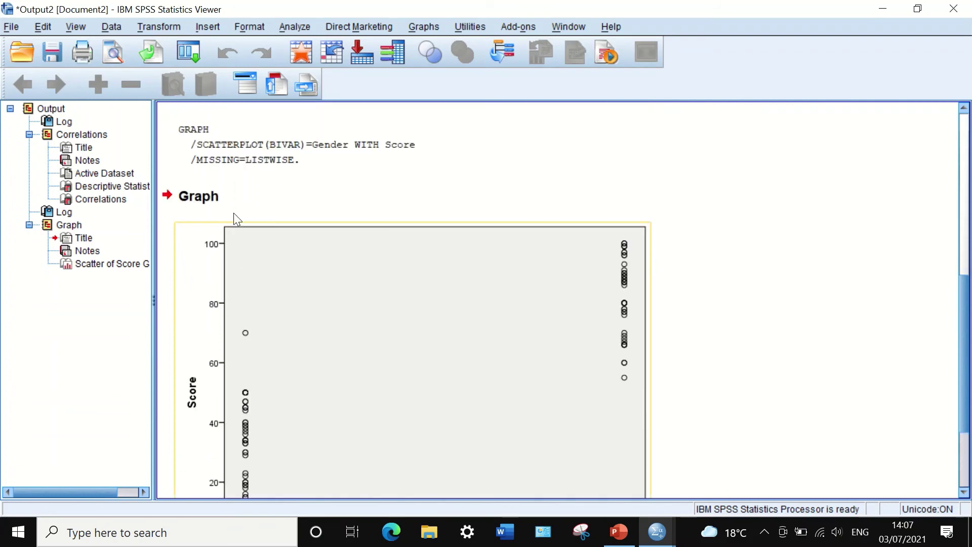
pyautogui.scroll(-3, 241, 333)
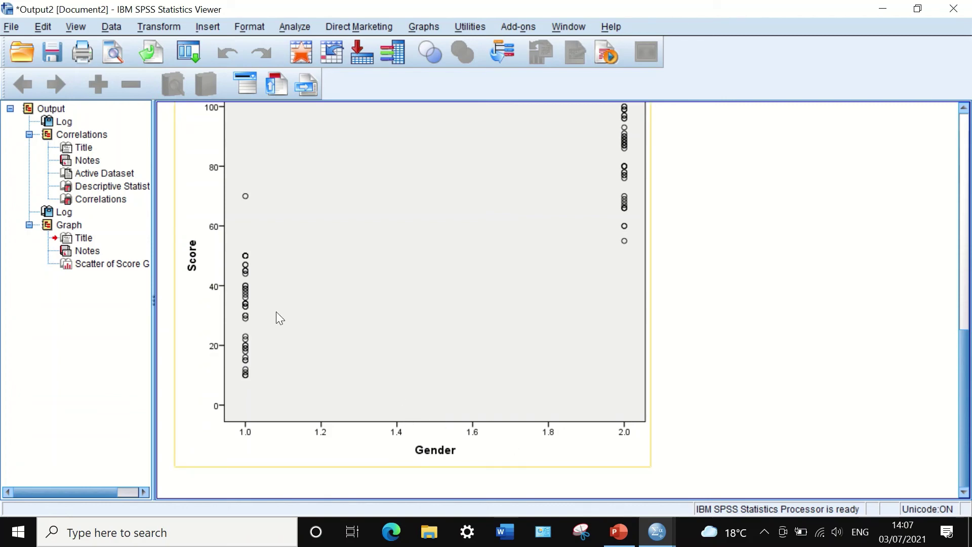
pyautogui.scroll(3, 363, 335)
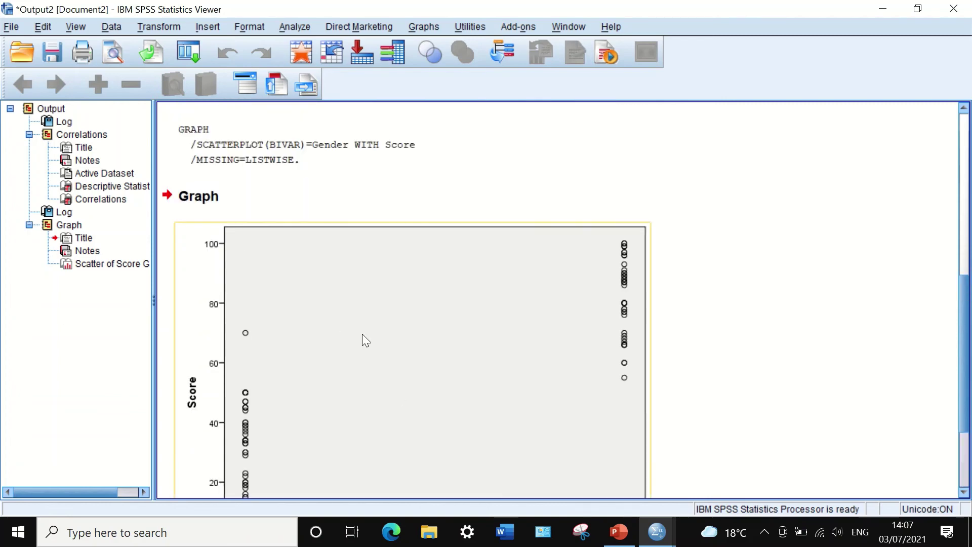
pyautogui.click(390, 290)
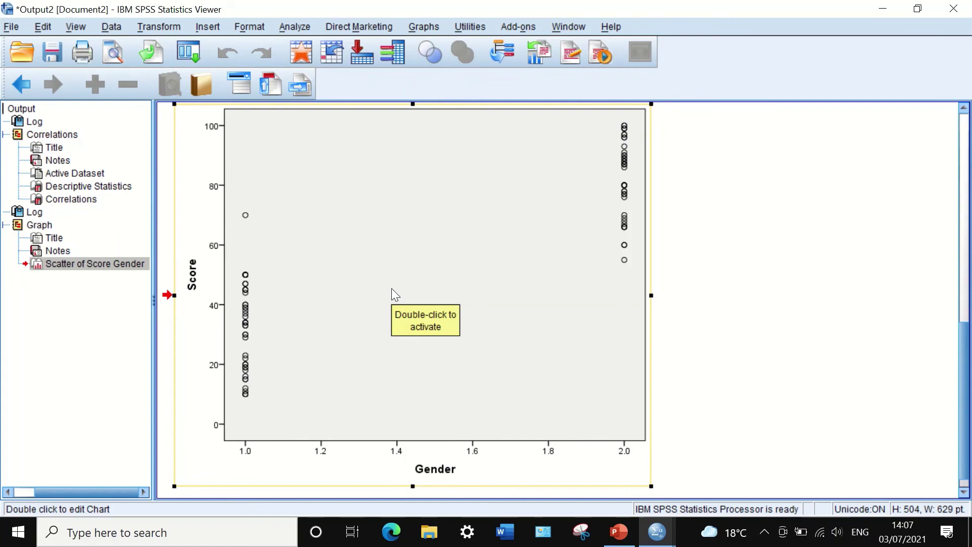
# - Add a Fit Line at Total without an equation label, then close the Chart Editor
pyautogui.doubleClick(392, 289)
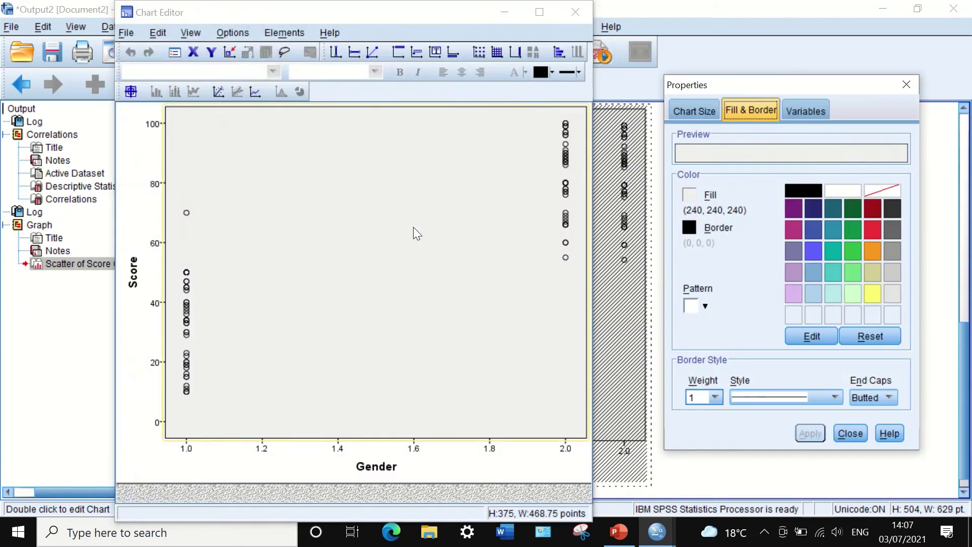
pyautogui.click(277, 32)
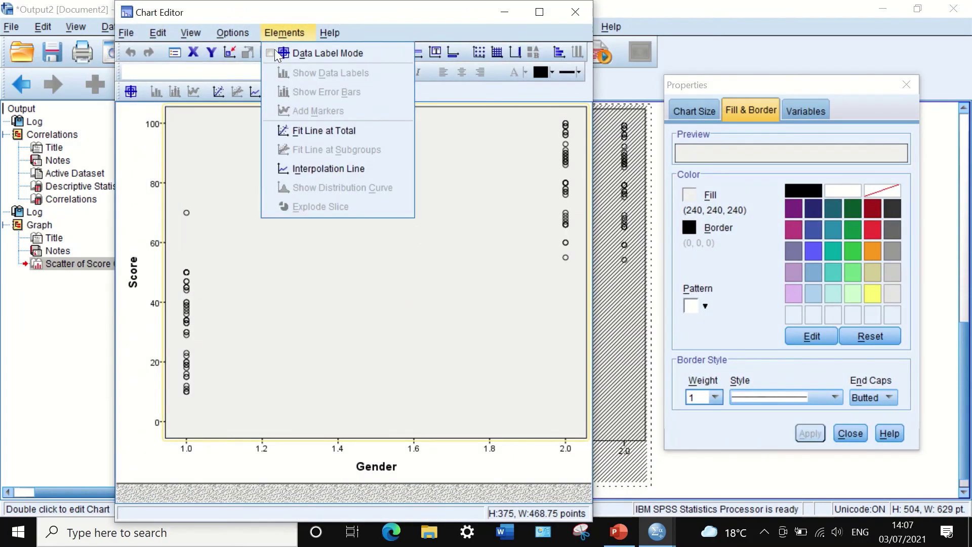
pyautogui.click(305, 133)
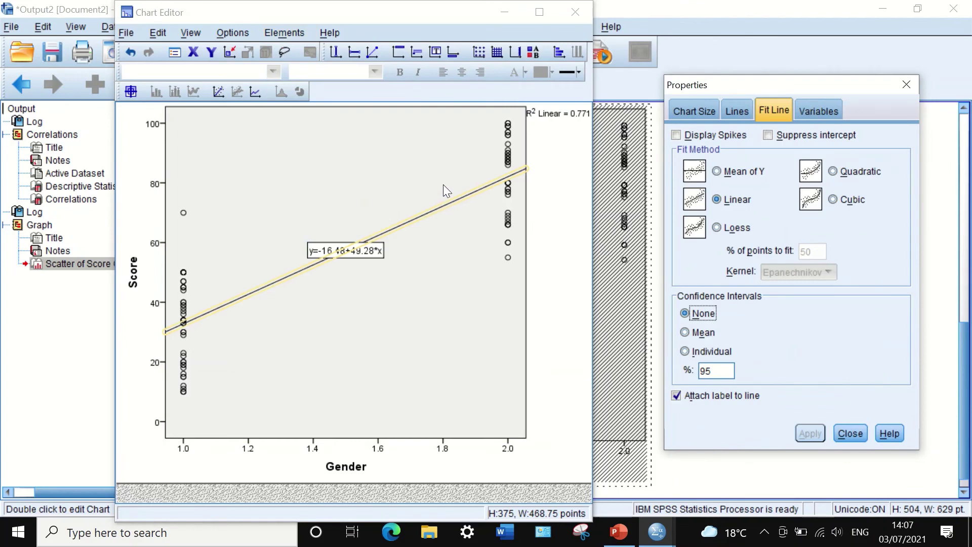
pyautogui.click(677, 395)
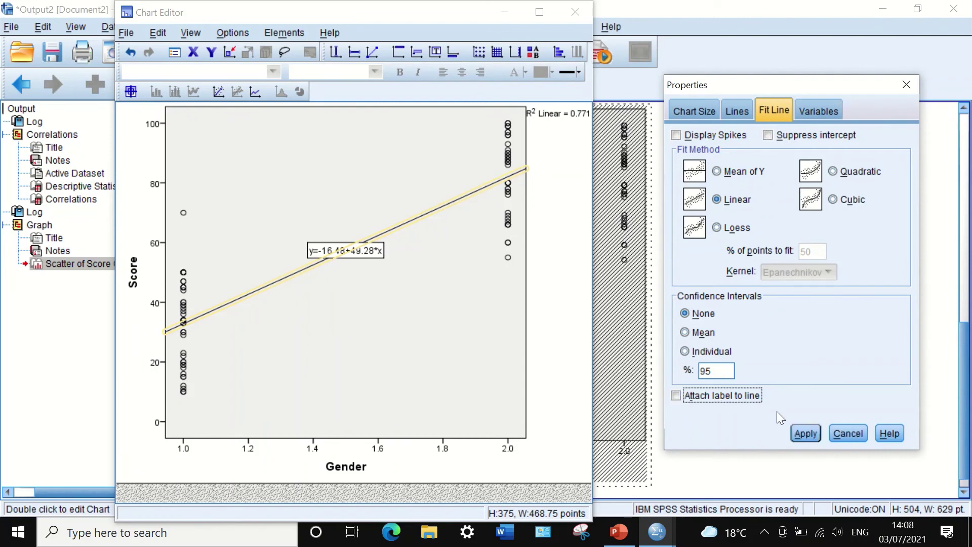
pyautogui.press('Return')
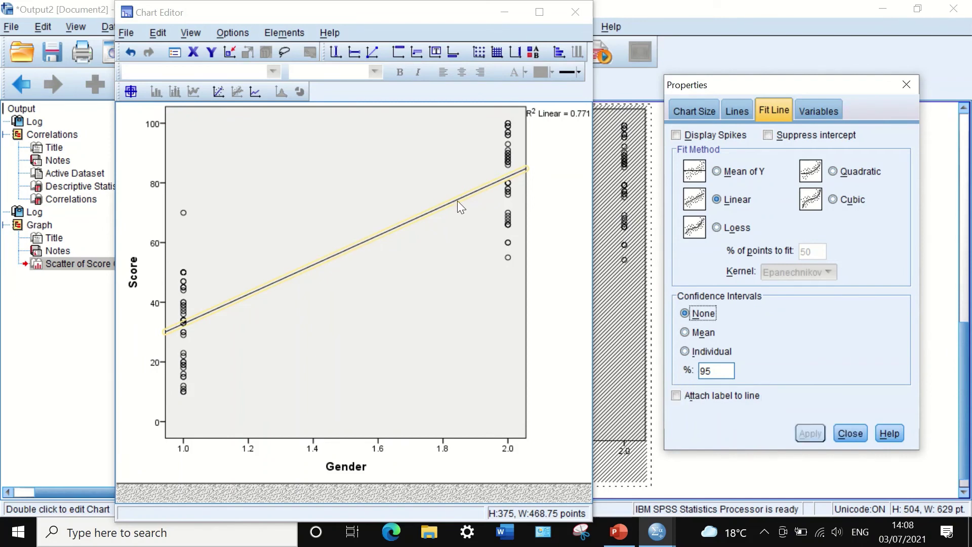
pyautogui.click(907, 85)
pyautogui.doubleClick(345, 209)
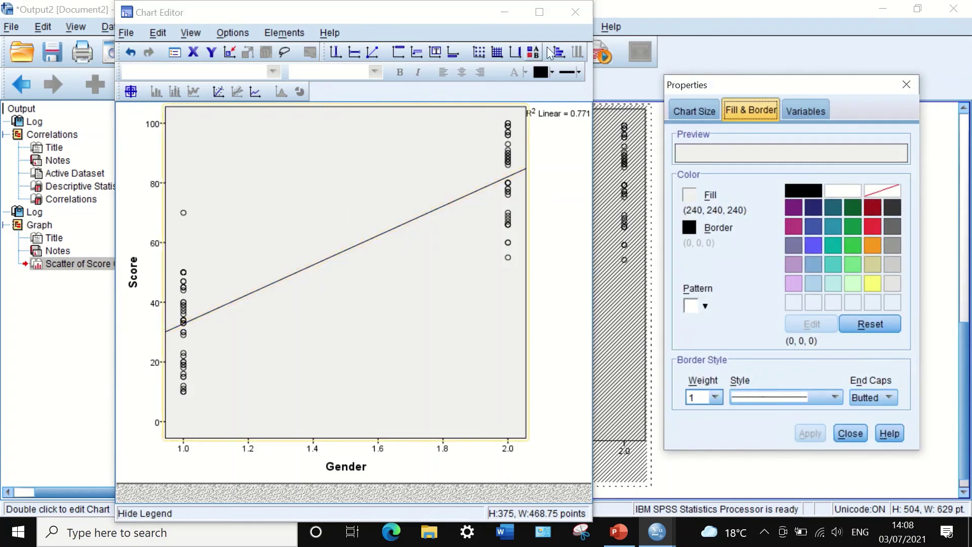
pyautogui.click(576, 12)
pyautogui.scroll(-5, 539, 236)
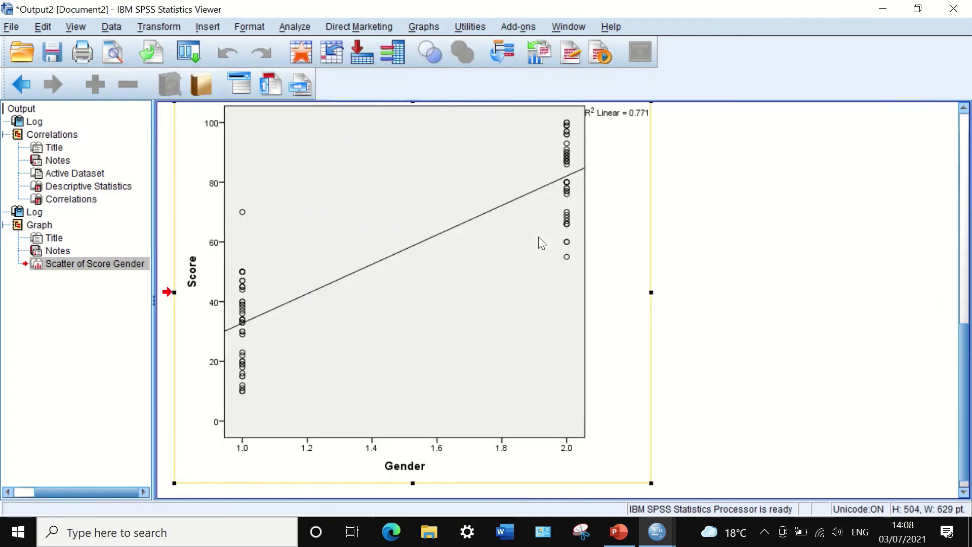
pyautogui.click(535, 235)
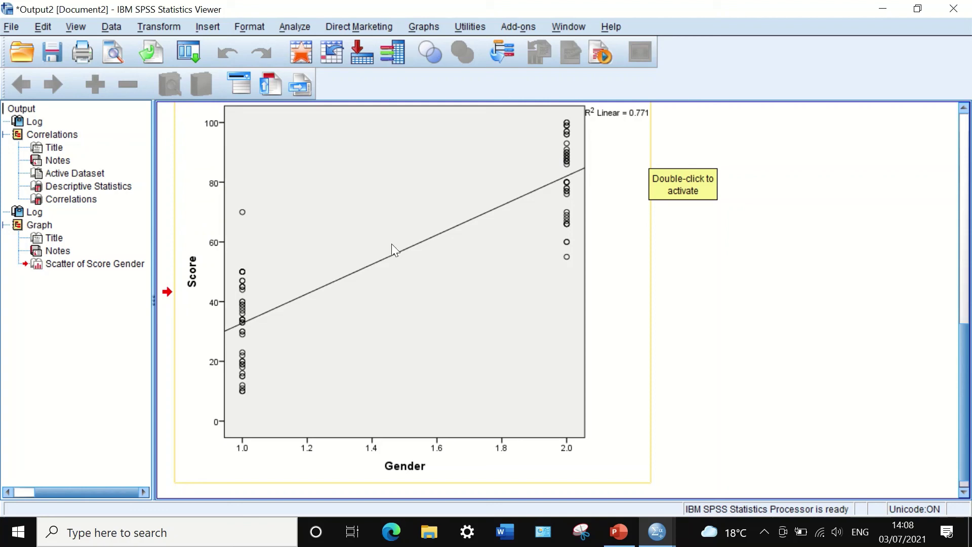
pyautogui.click(169, 274)
pyautogui.click(177, 278)
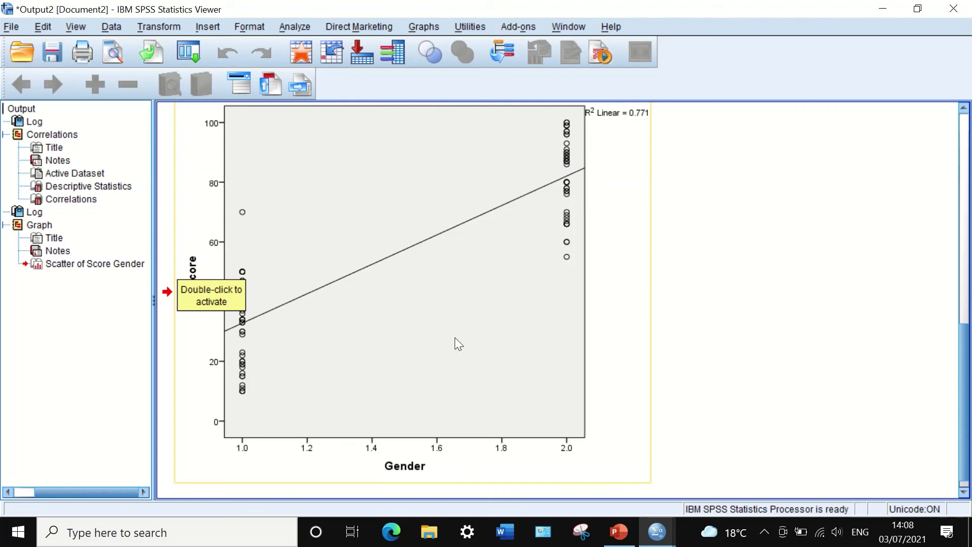
pyautogui.scroll(5, 473, 280)
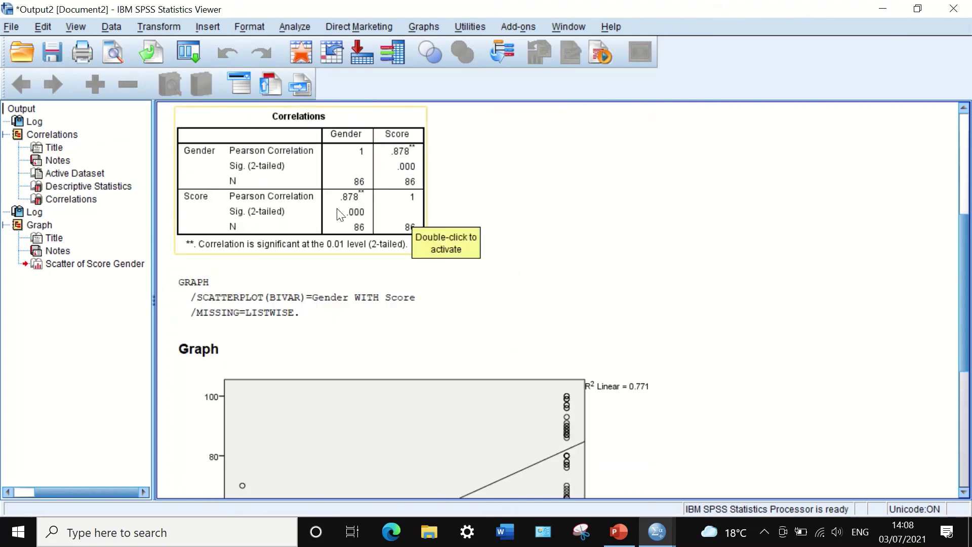
pyautogui.scroll(-5, 375, 233)
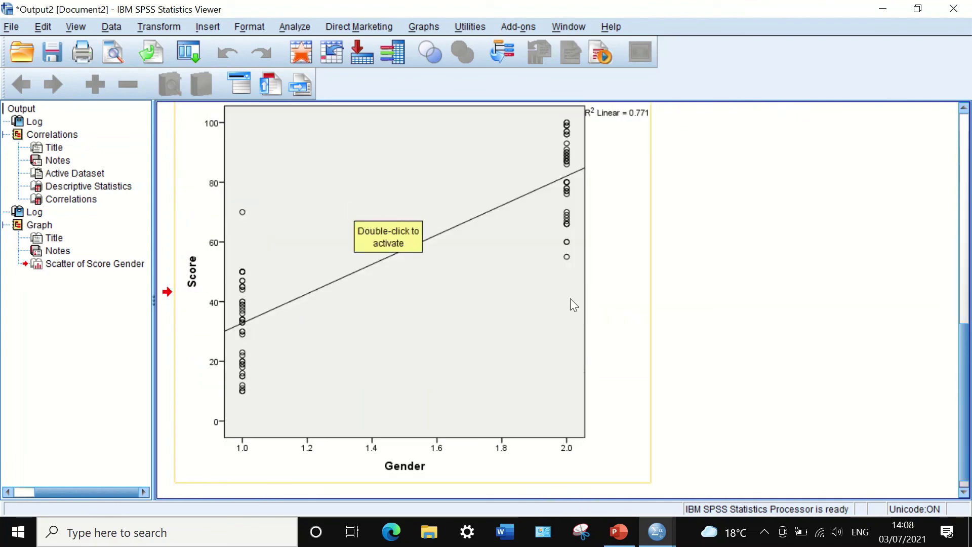